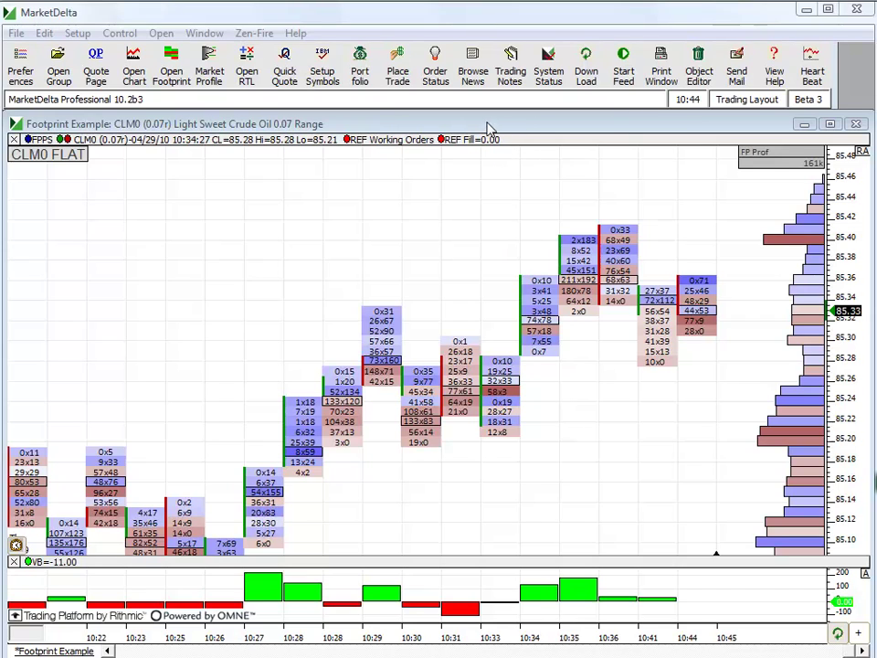
# - Open the Playback settings from the File menu and move the window above the chart
pyautogui.click(16, 33)
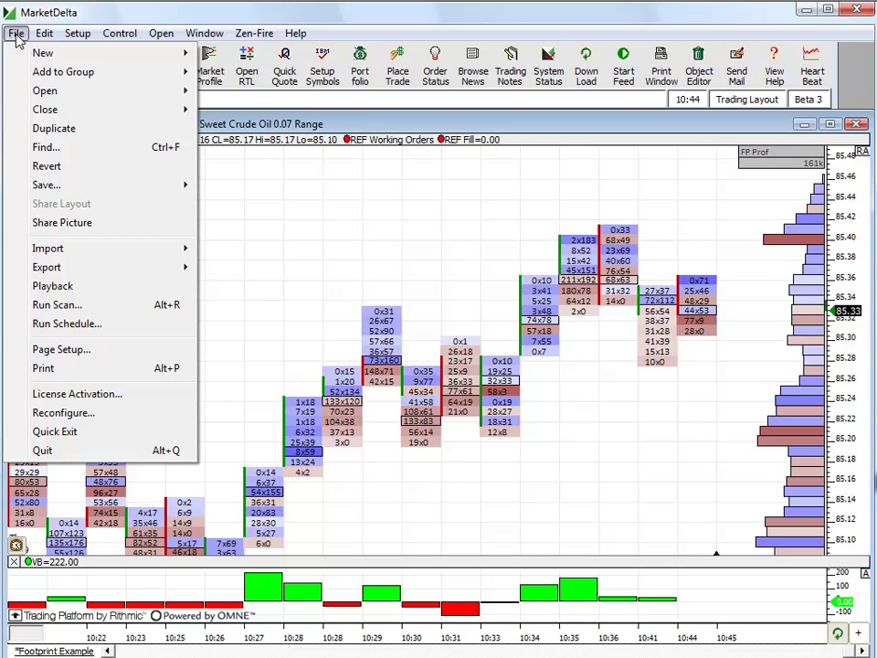
pyautogui.click(54, 286)
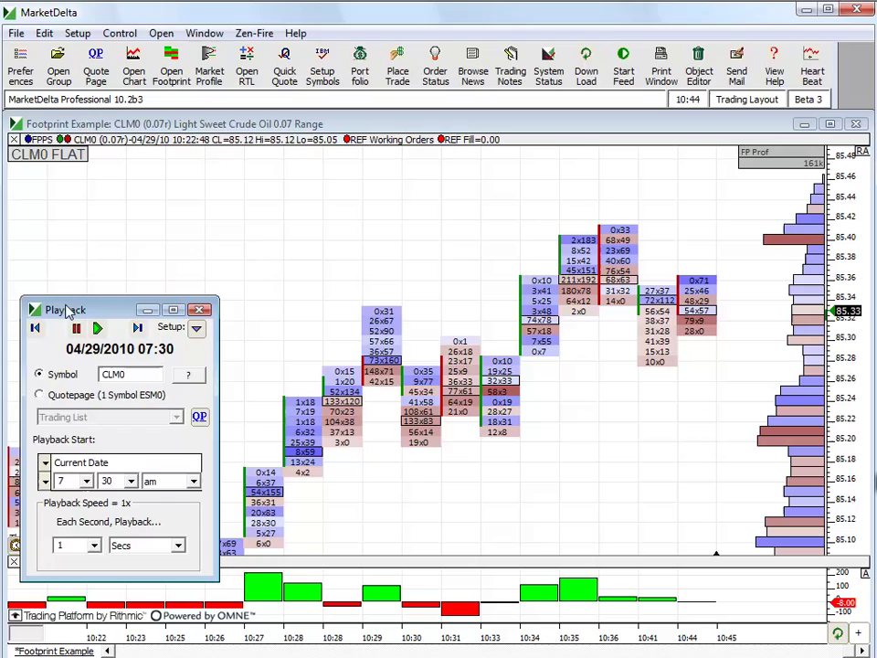
pyautogui.moveTo(67, 312); pyautogui.dragTo(60, 188)
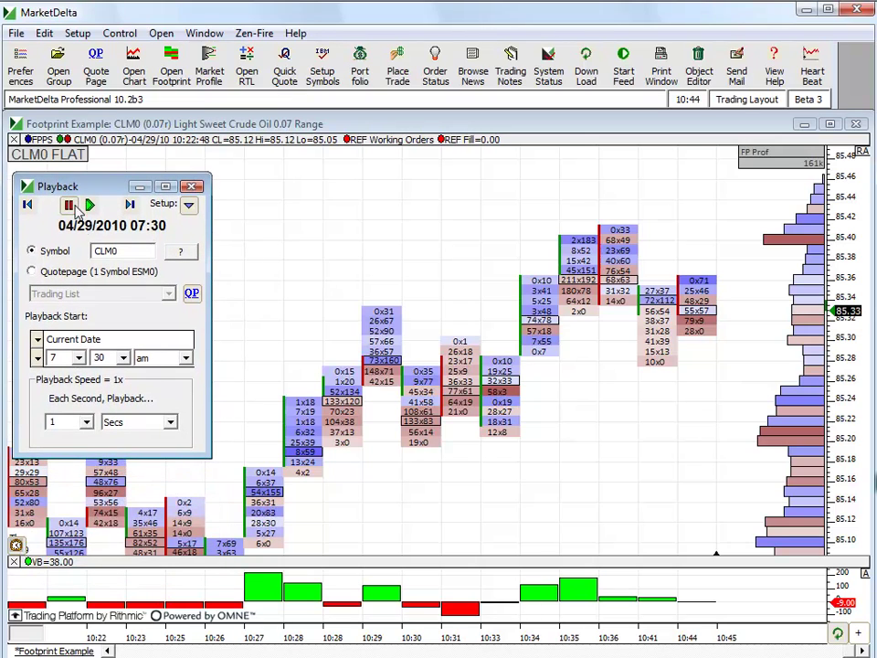
# - Replace the CLM0 symbol with the Trading List quotepage as the playback source
pyautogui.doubleClick(124, 252)
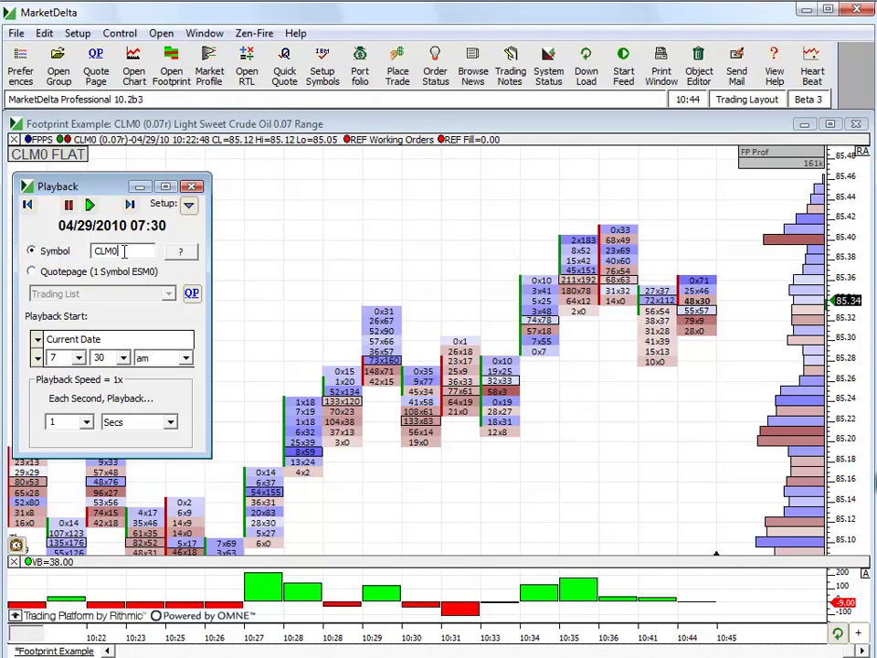
pyautogui.click(32, 273)
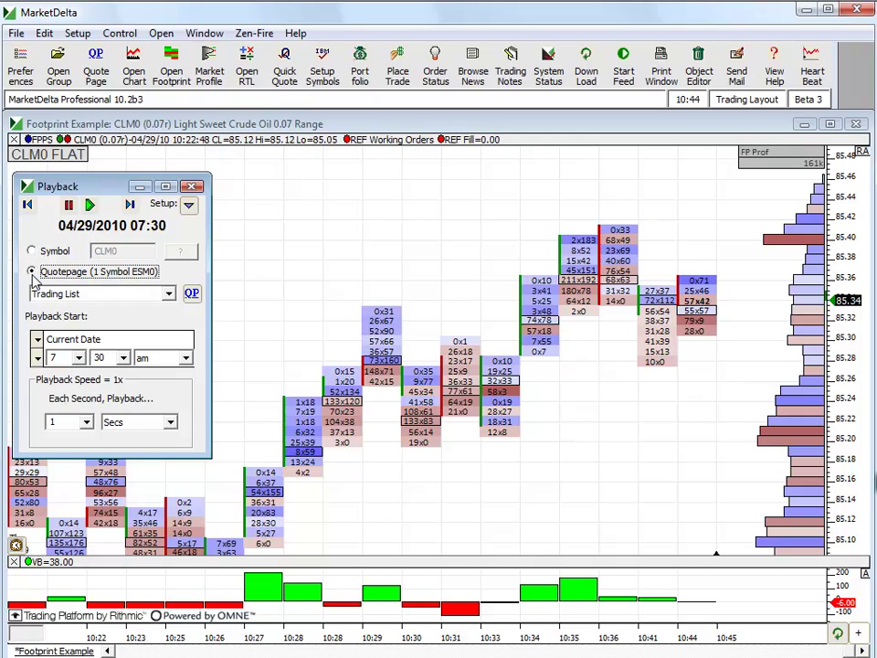
pyautogui.click(168, 294)
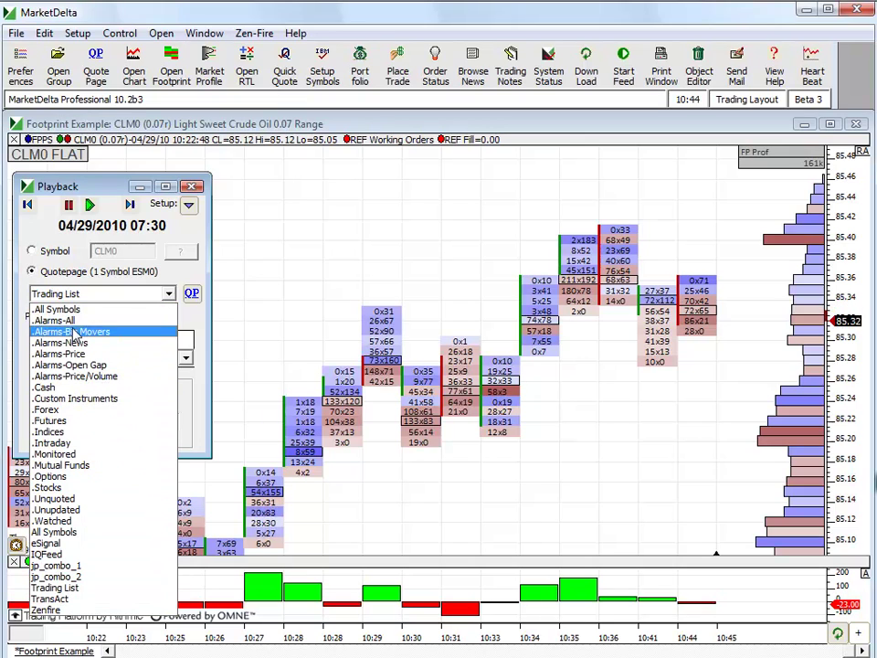
pyautogui.click(79, 296)
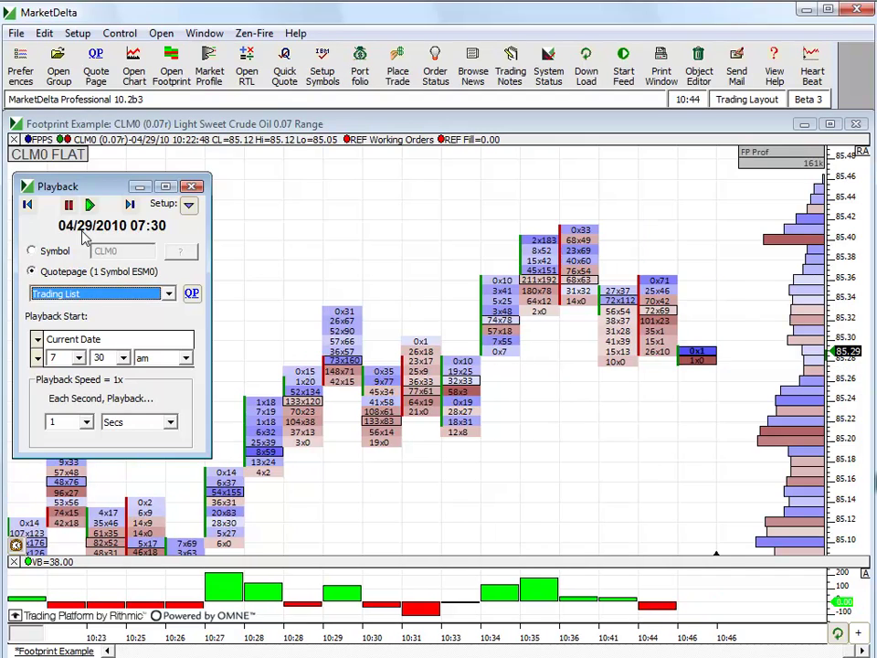
# - Replay only symbol CLM0 again, with playback starting on Current Date
pyautogui.click(53, 253)
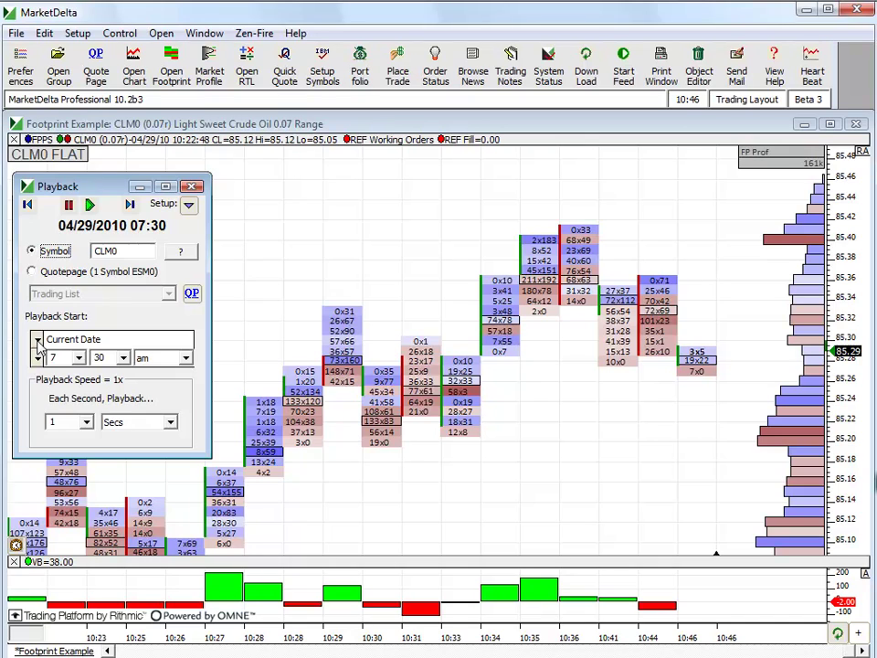
pyautogui.click(37, 342)
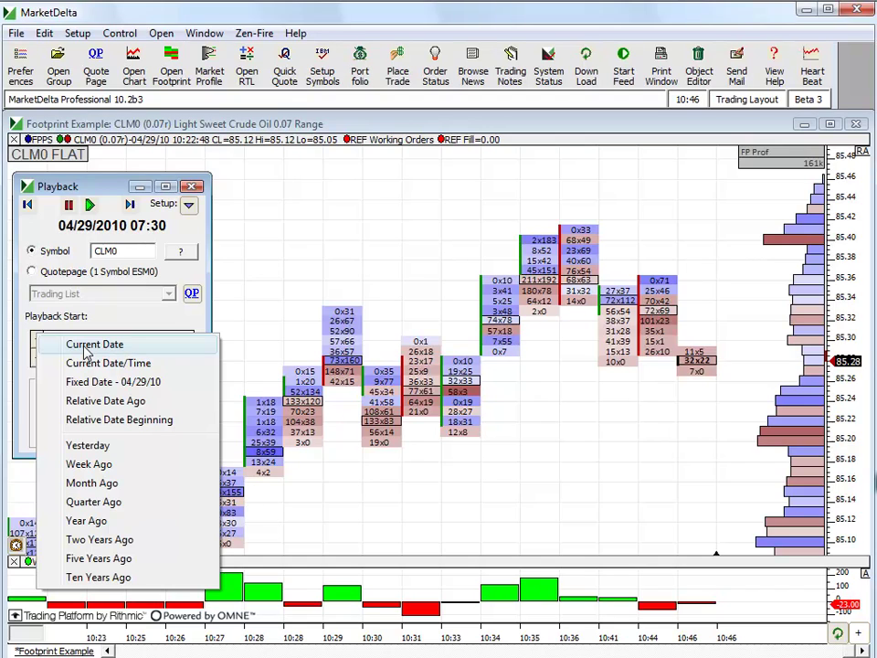
pyautogui.click(87, 344)
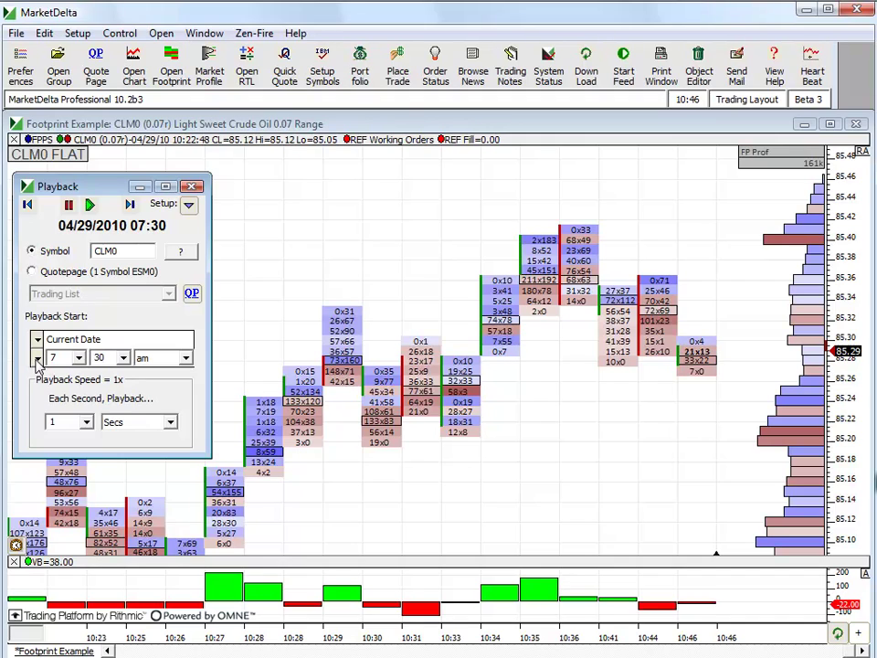
# - Base the playback start time on session 31, the 24 Hour Session
pyautogui.click(38, 361)
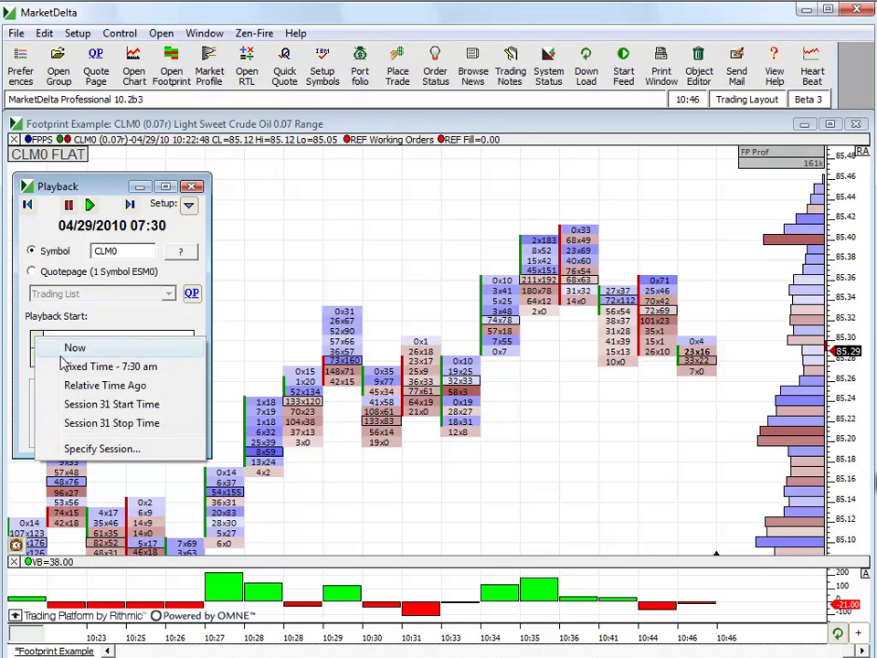
pyautogui.click(80, 449)
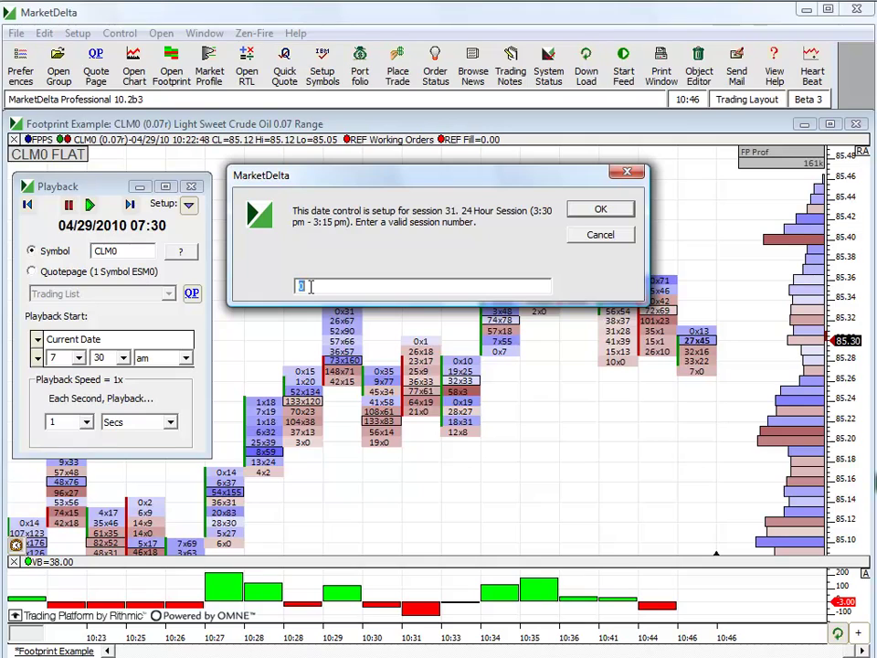
pyautogui.write('31')
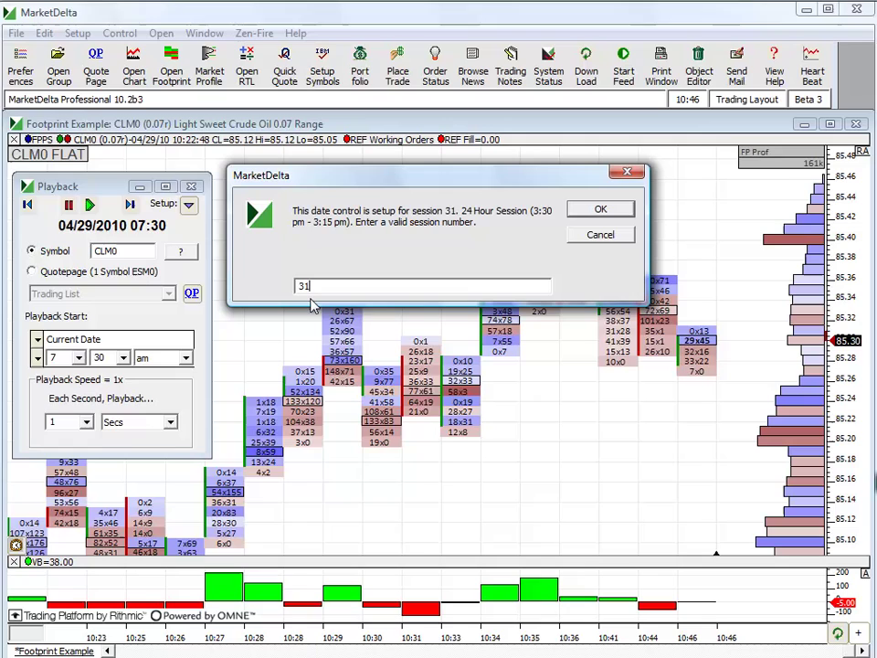
pyautogui.click(600, 210)
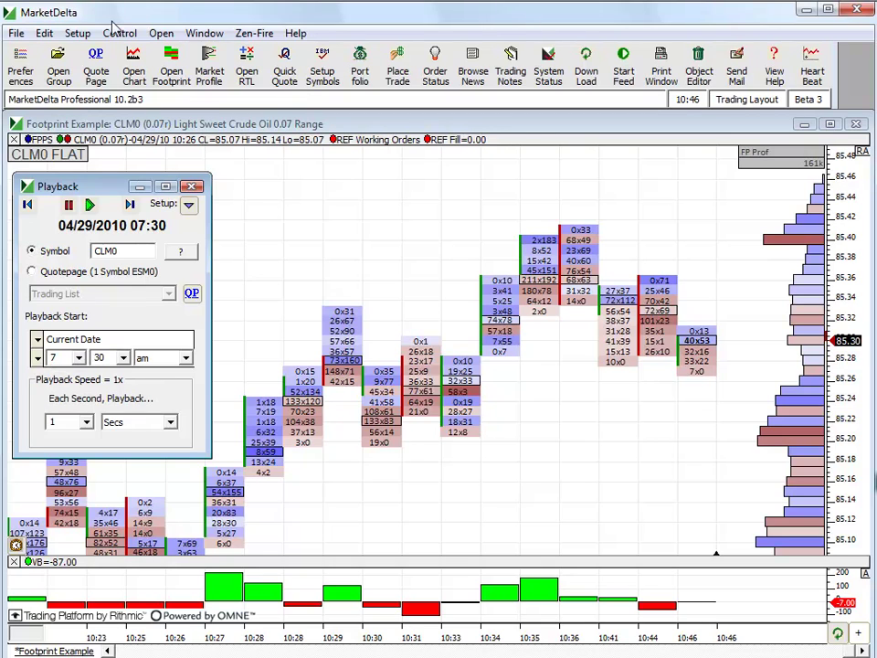
pyautogui.click(78, 35)
pyautogui.moveTo(190, 57)
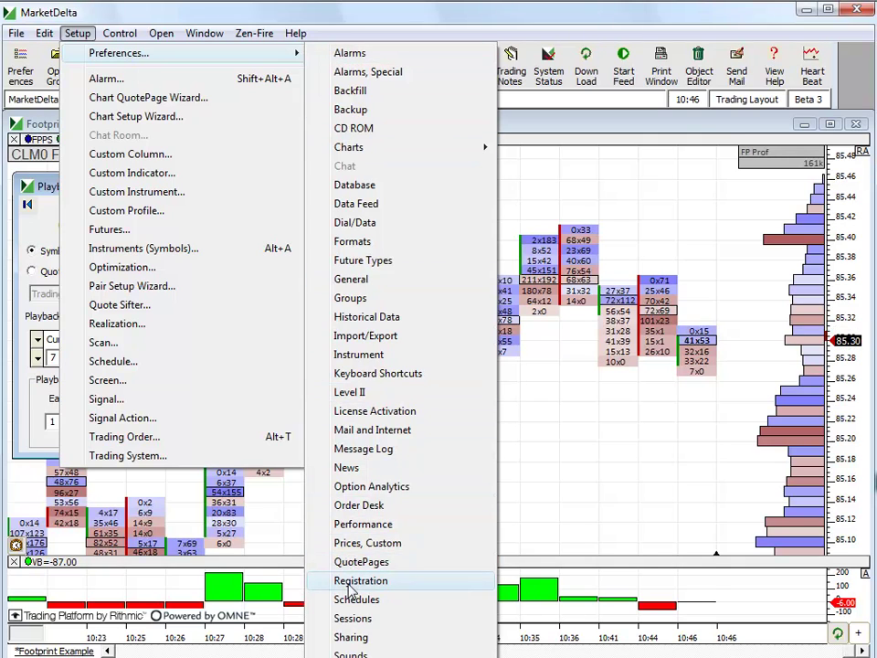
pyautogui.click(340, 619)
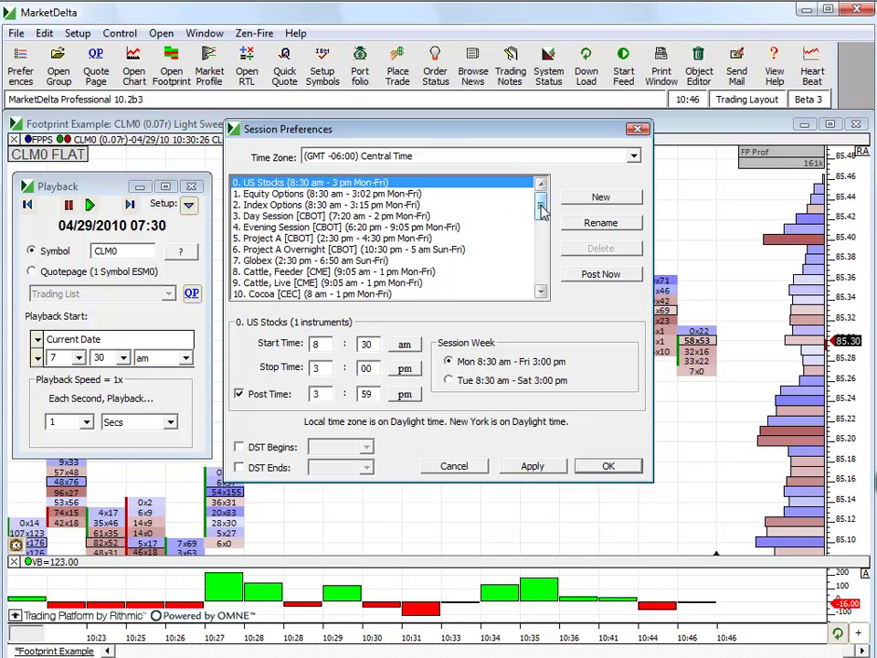
pyautogui.scroll(-8, 519, 207)
pyautogui.click(268, 272)
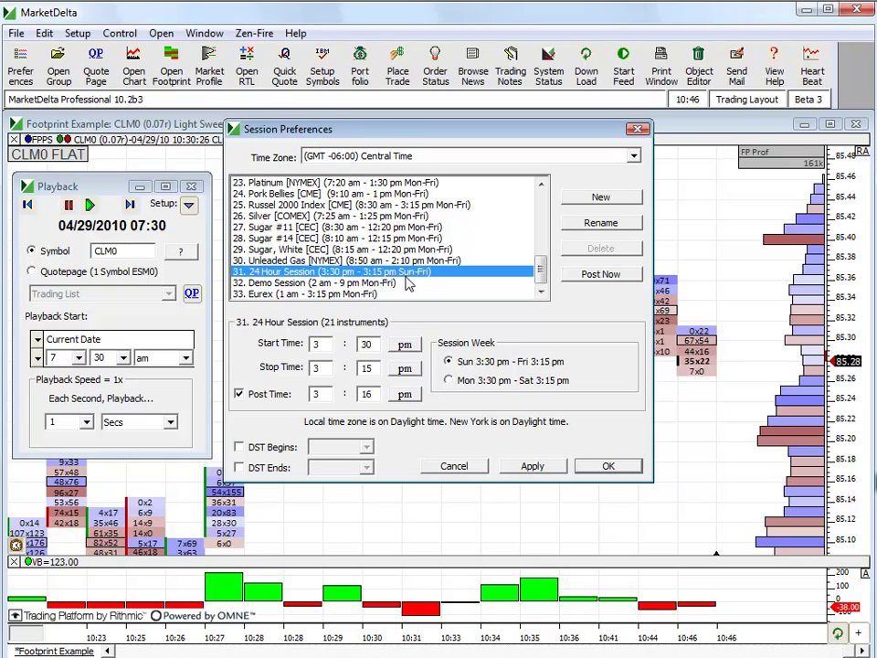
pyautogui.click(450, 467)
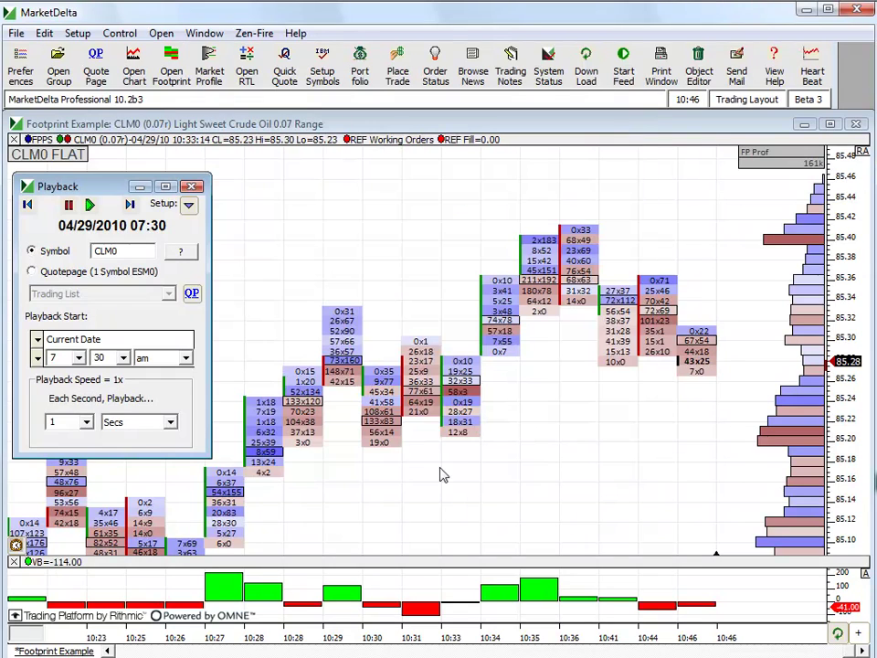
# - Re-enter the start session number and press Play, triggering the data-feed disconnect warning
pyautogui.click(36, 359)
pyautogui.click(101, 450)
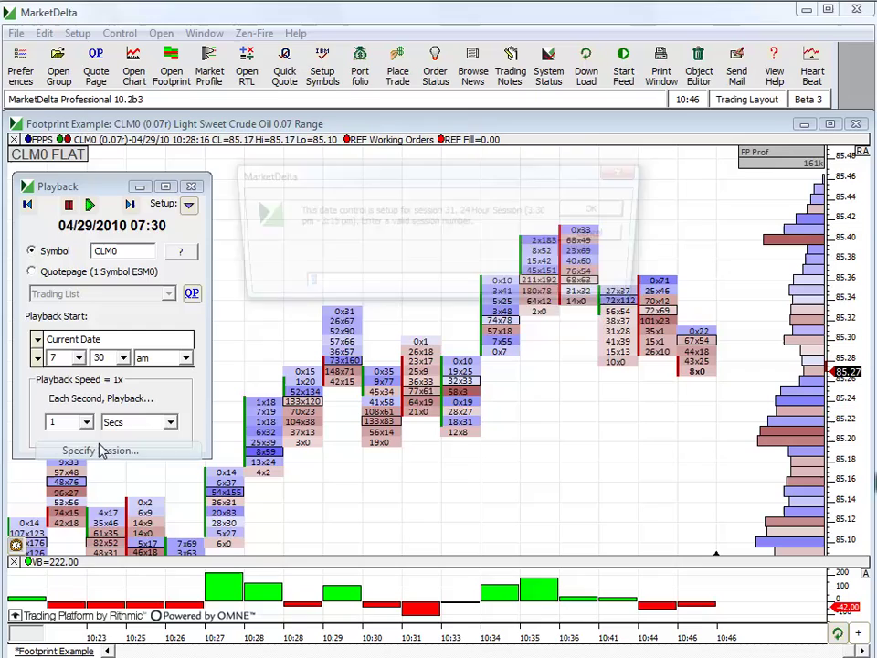
pyautogui.write('31')
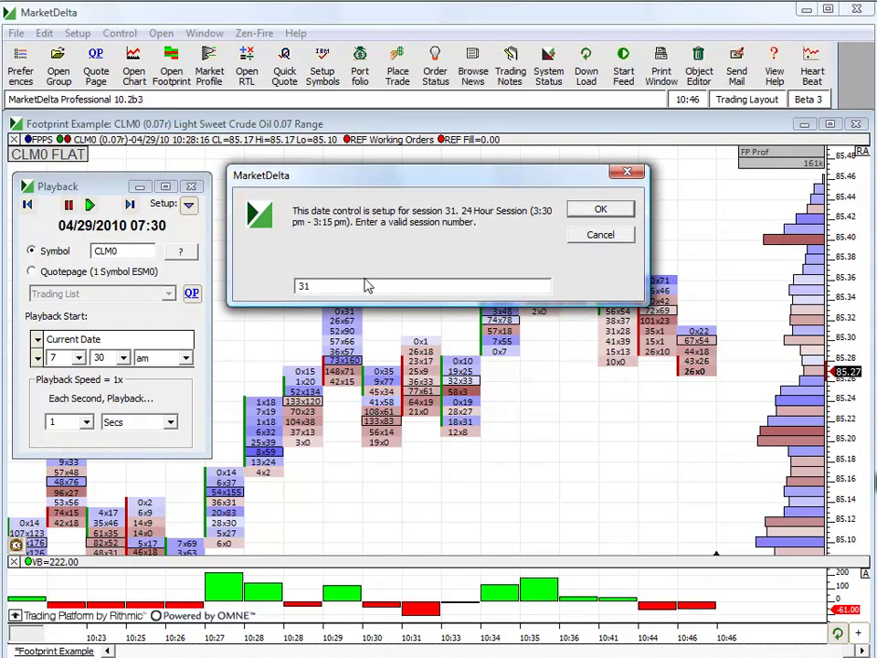
pyautogui.click(623, 210)
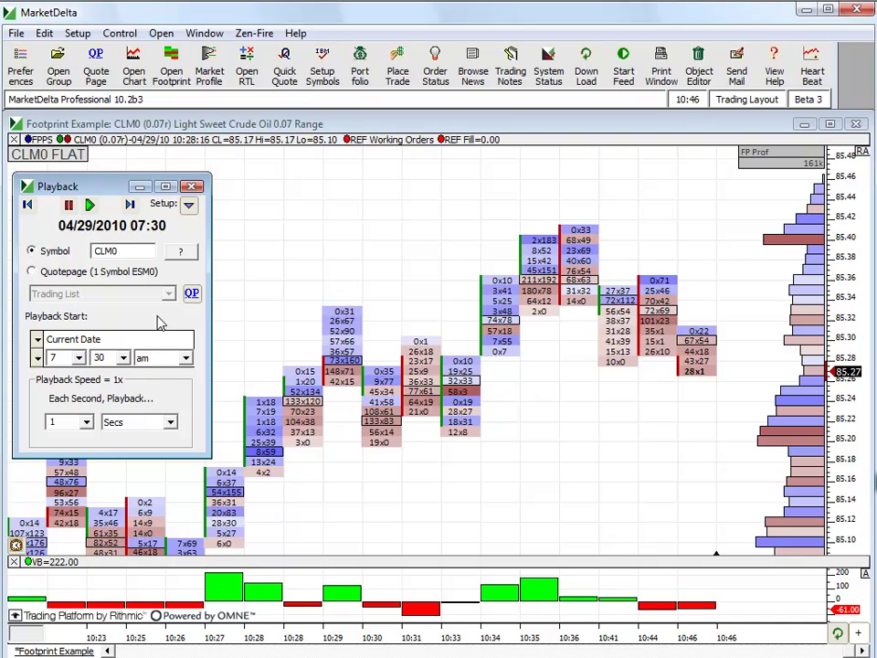
pyautogui.click(90, 205)
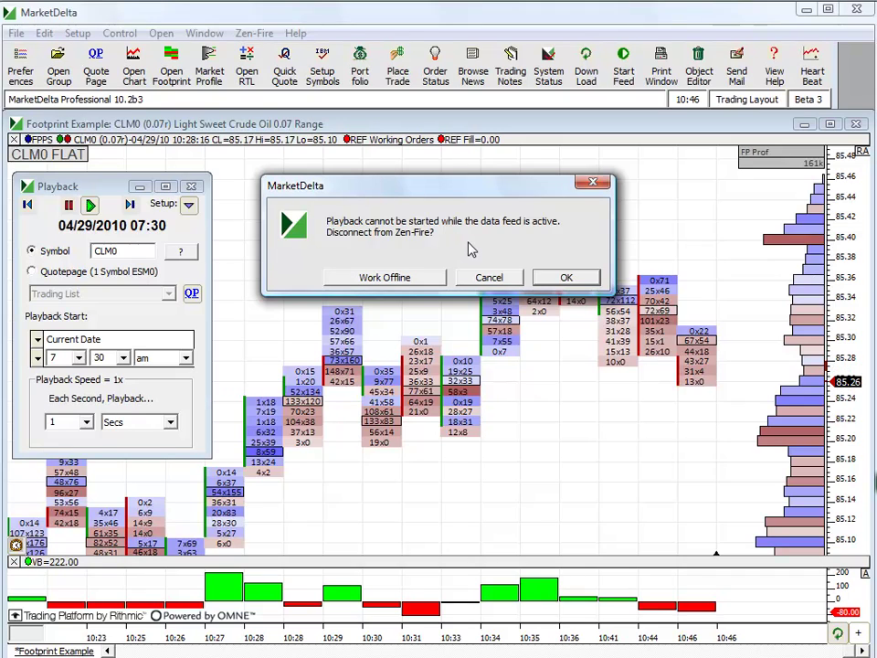
# - Accept disconnecting from Zen-Fire so CLM0 replays from 04/29/2010 07:30
pyautogui.click(567, 278)
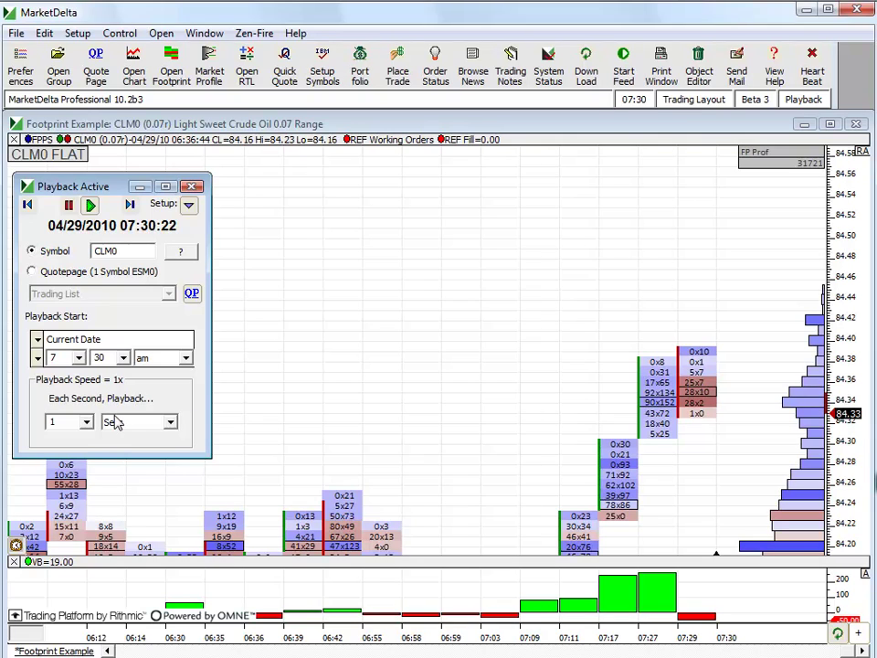
# - Raise the replay speed to 10x, then to 60x
pyautogui.click(86, 423)
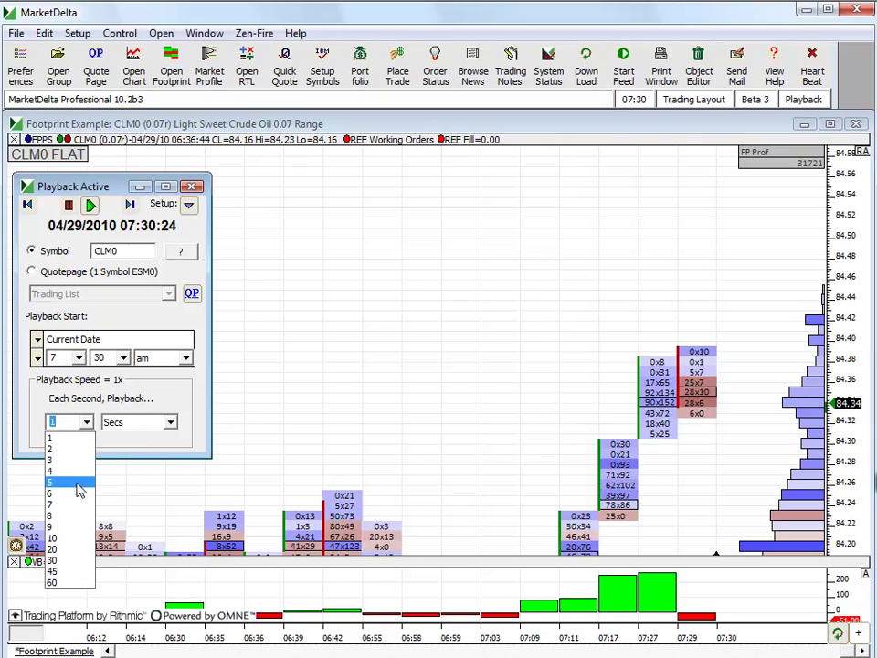
pyautogui.click(71, 539)
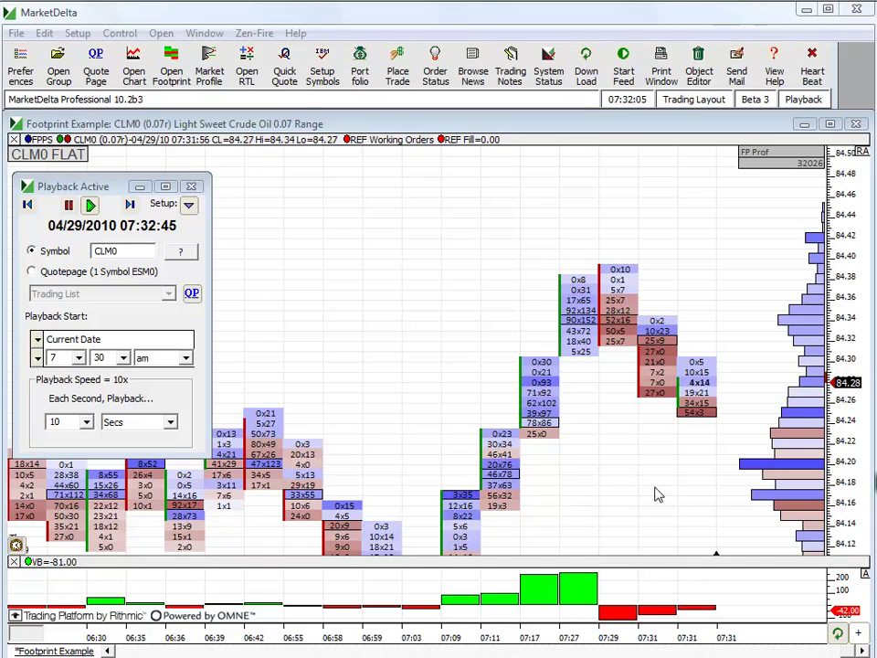
pyautogui.click(84, 424)
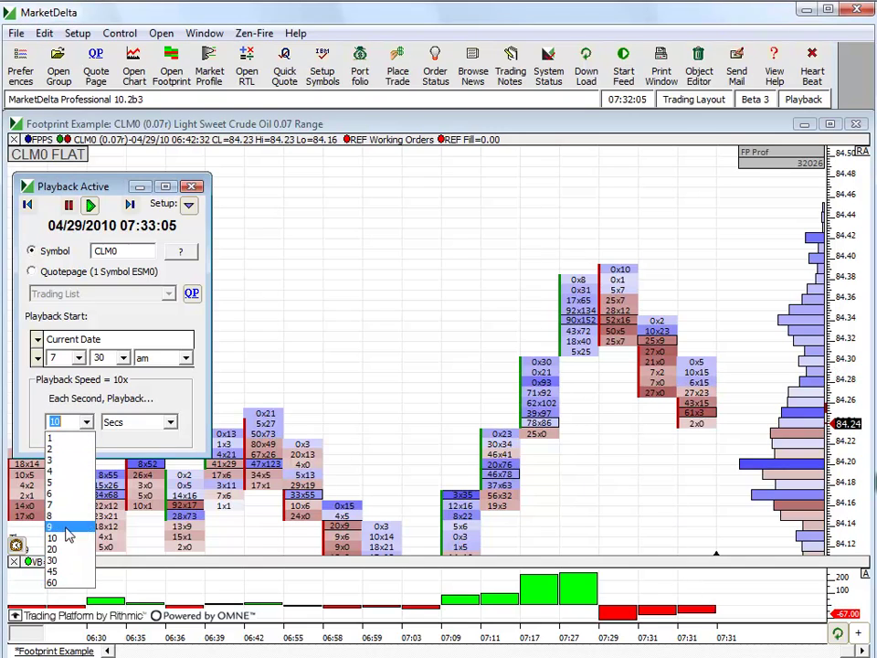
pyautogui.click(66, 583)
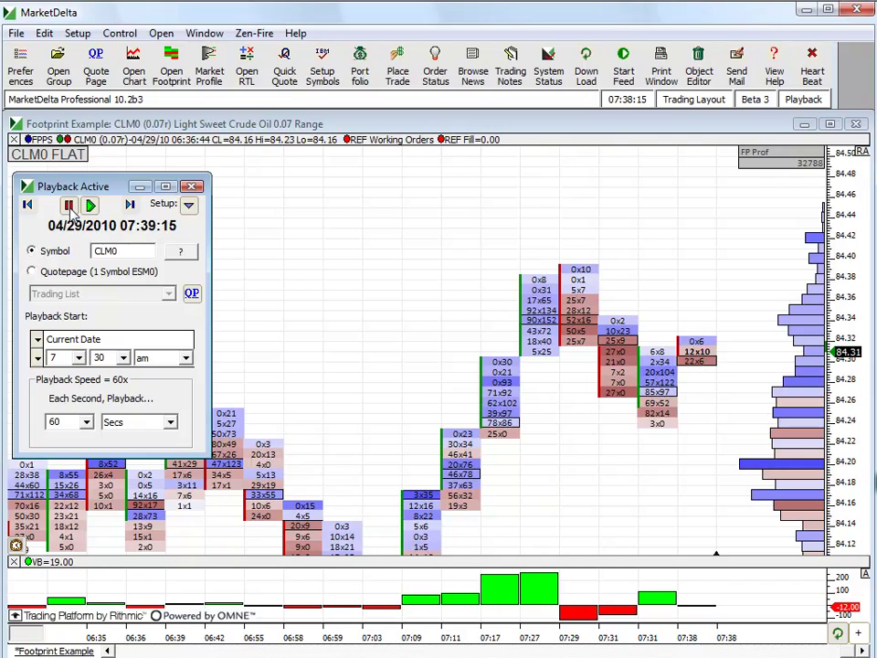
# - Lower the replay speed to 30 Secs per second (30x)
pyautogui.scroll(1, 187, 420)
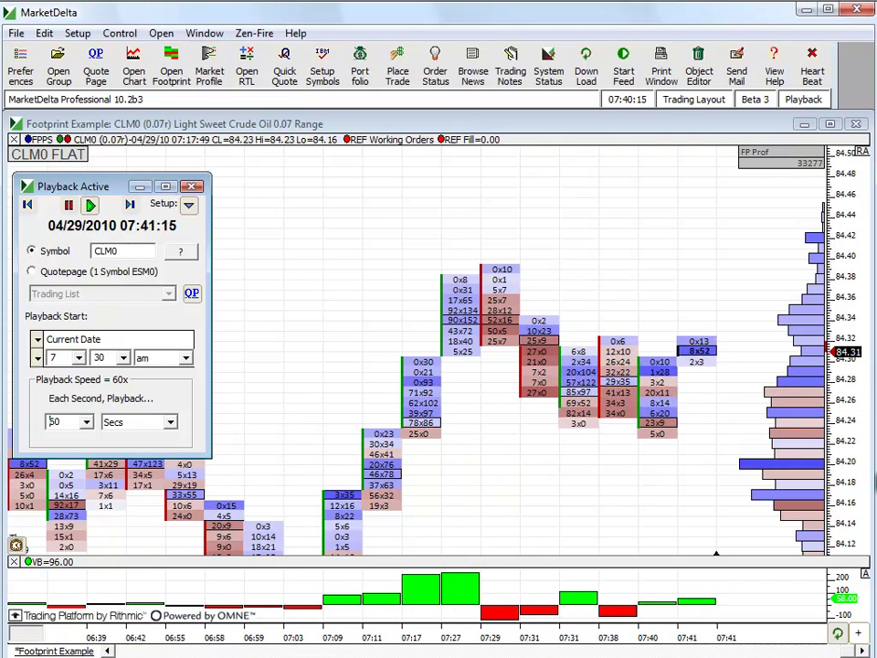
pyautogui.scroll(-1, 187, 420)
pyautogui.scroll(1, 66, 206)
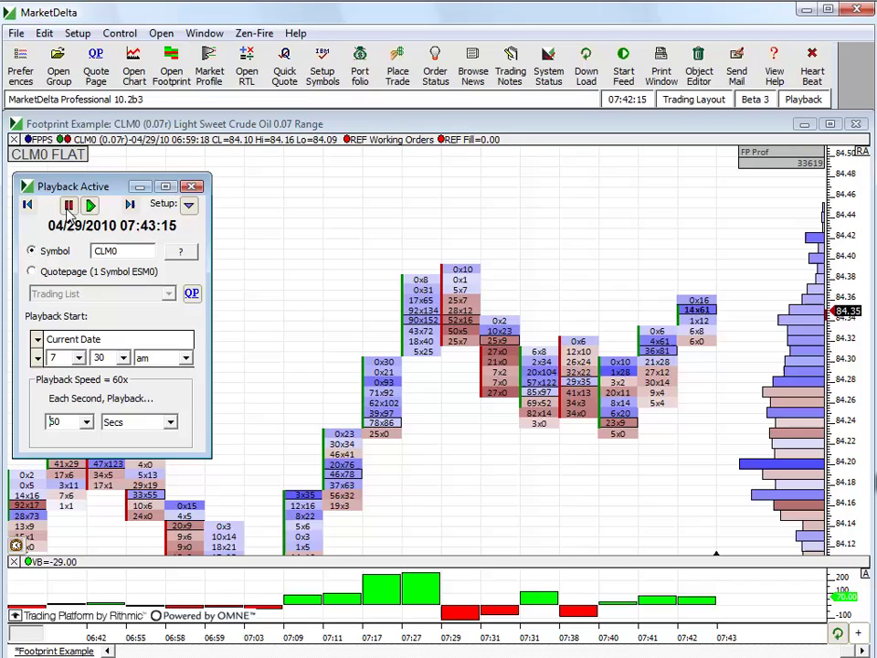
pyautogui.scroll(-1, 69, 212)
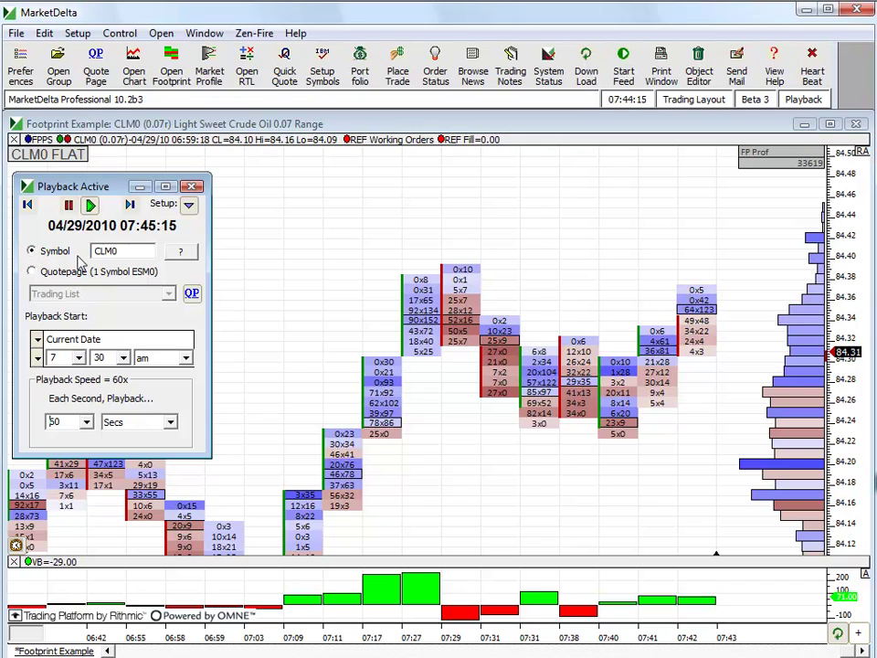
pyautogui.click(85, 423)
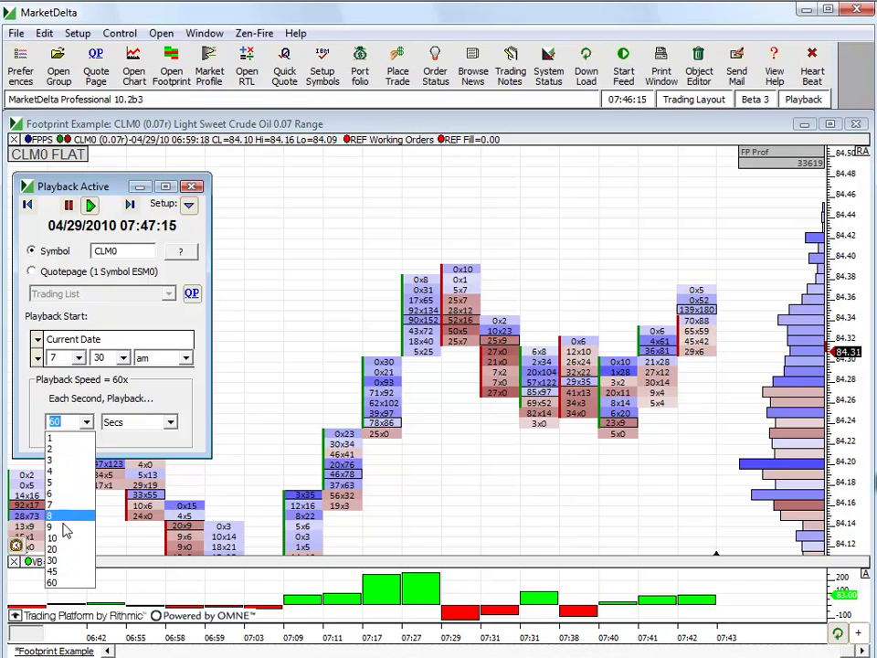
pyautogui.click(64, 561)
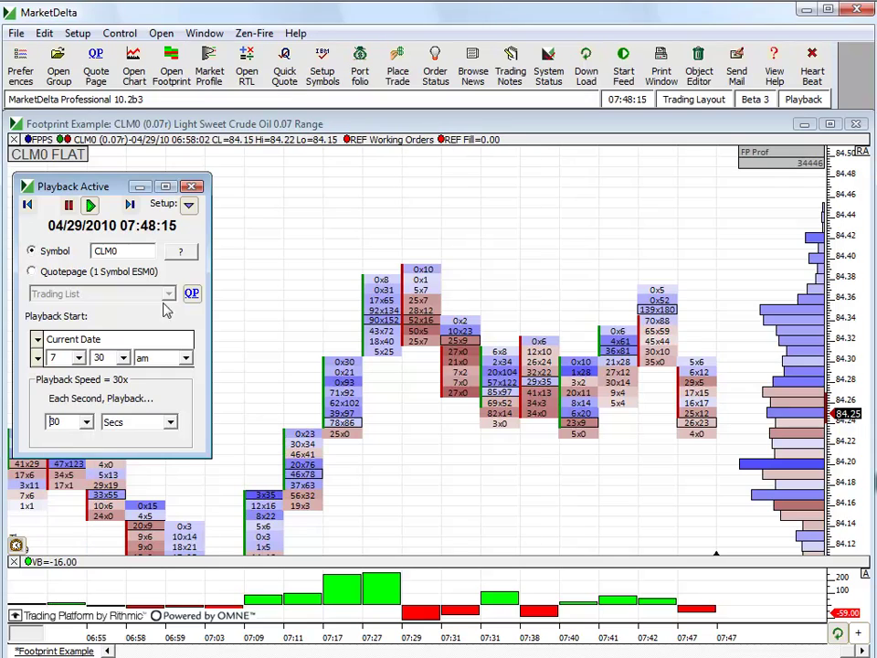
# - Open a CandleChart window mid-screen and switch its symbol to CLM0 one-minute
pyautogui.click(133, 62)
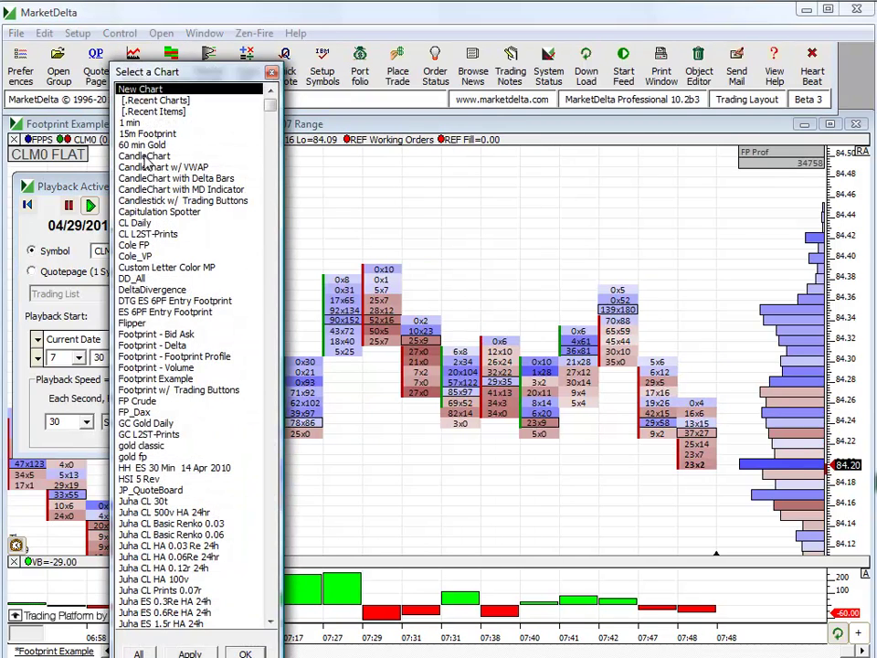
pyautogui.click(144, 156)
pyautogui.click(245, 654)
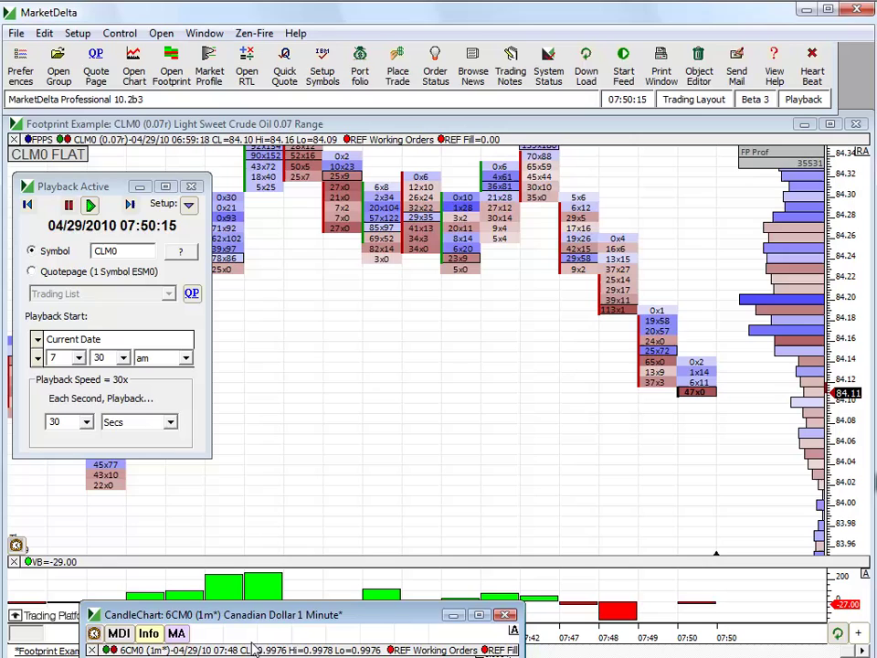
pyautogui.moveTo(285, 618); pyautogui.dragTo(324, 251)
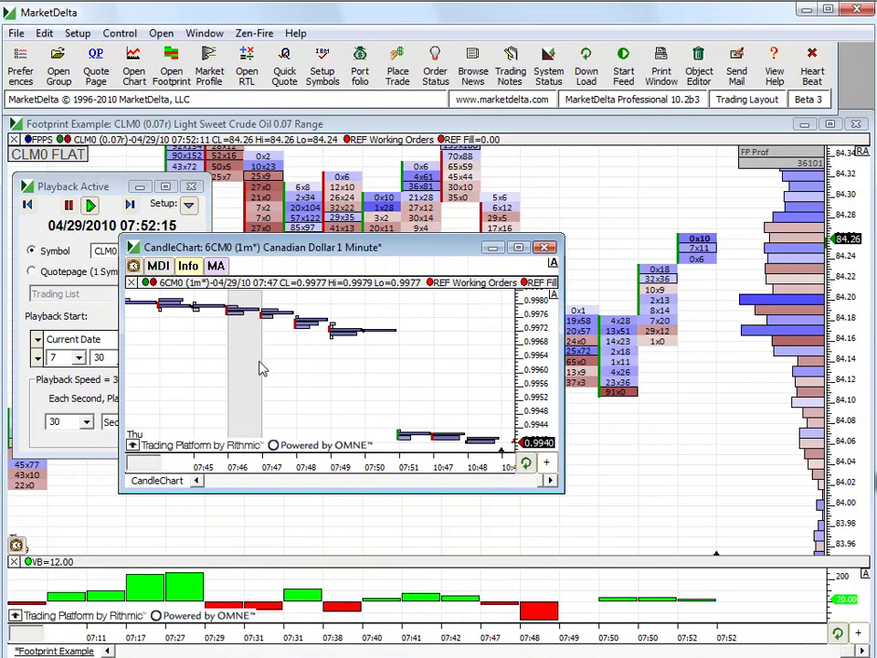
pyautogui.scroll(-2, 261, 365)
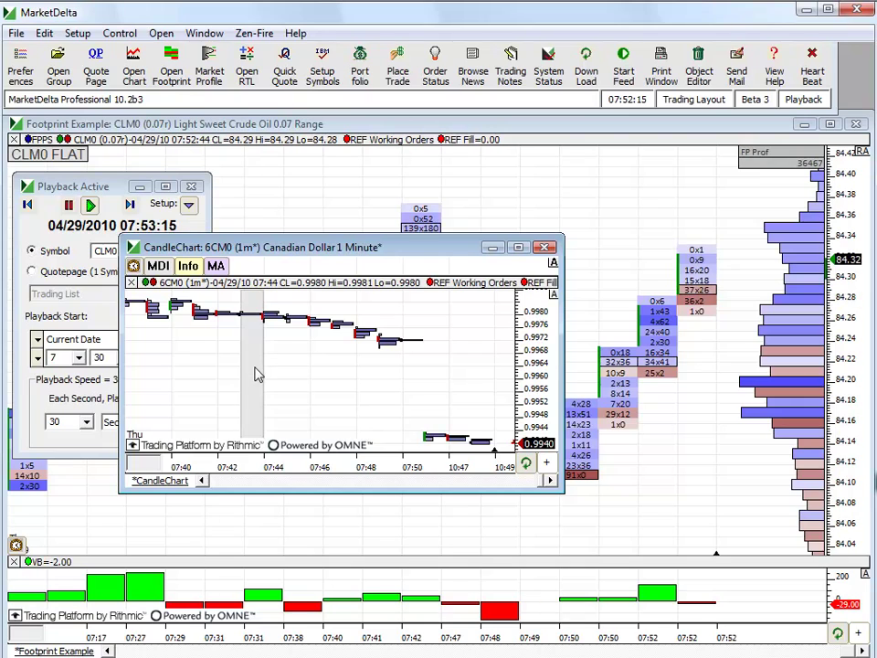
pyautogui.write('CLM0')
pyautogui.press('Return')
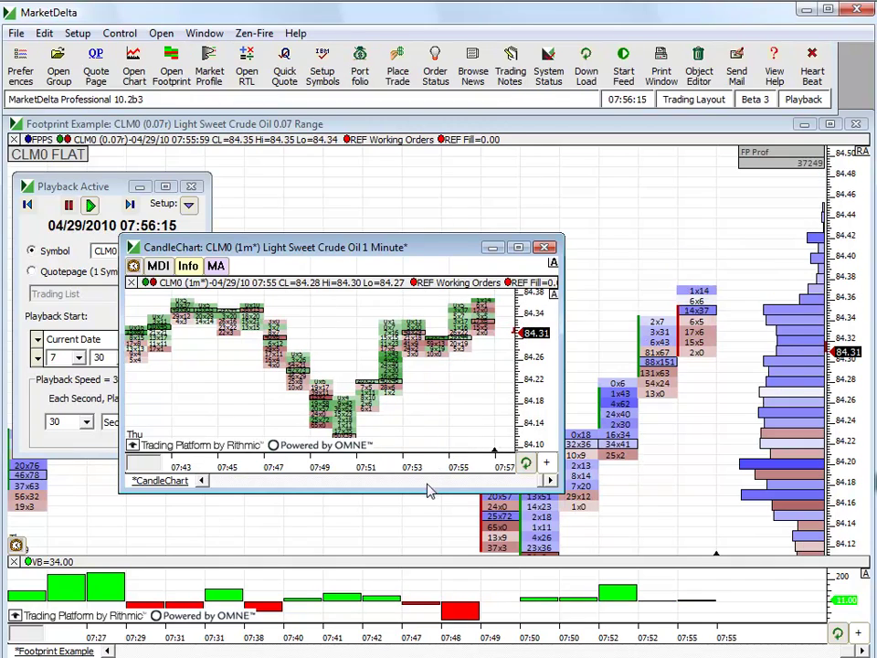
# - Make the candle chart taller and zoom out, then pause and resume the replay
pyautogui.moveTo(423, 492); pyautogui.dragTo(407, 611)
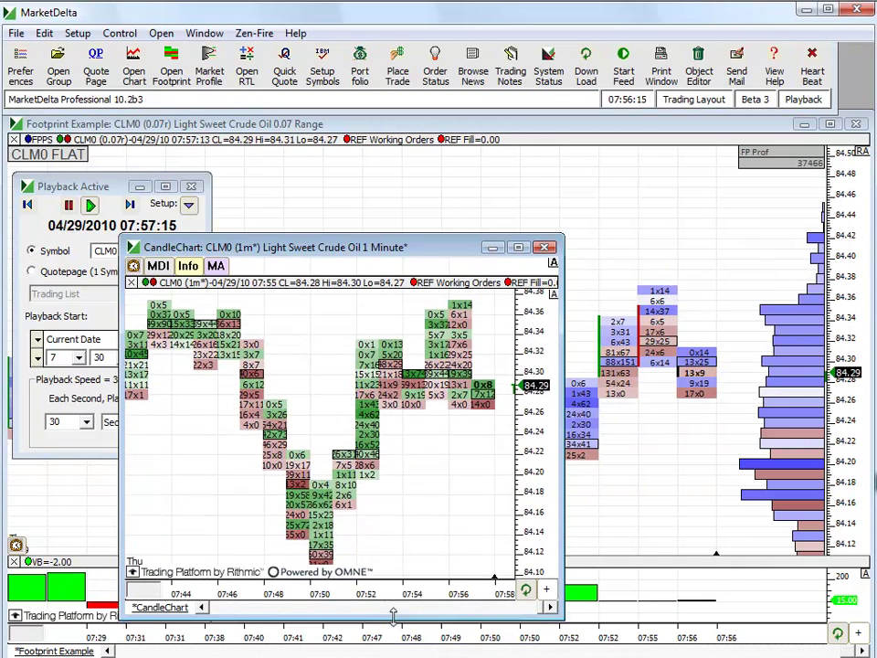
pyautogui.click(318, 530)
pyautogui.scroll(-5, 311, 521)
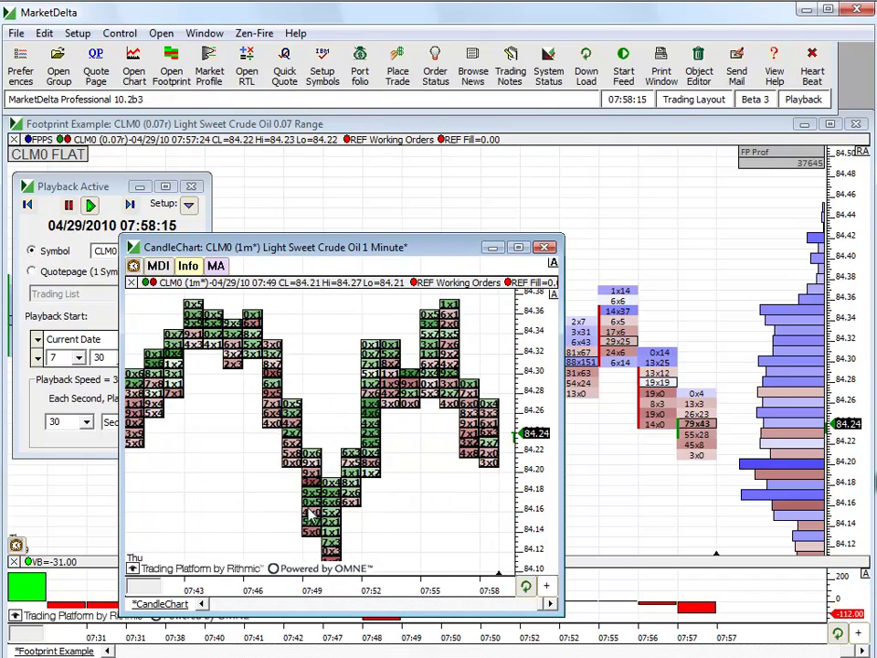
pyautogui.scroll(-5, 283, 491)
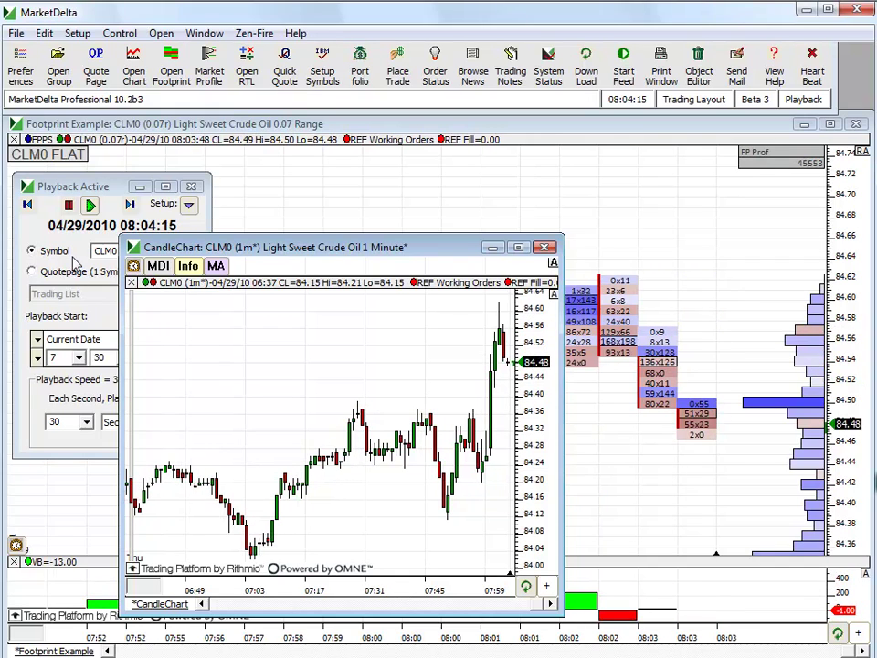
pyautogui.click(69, 205)
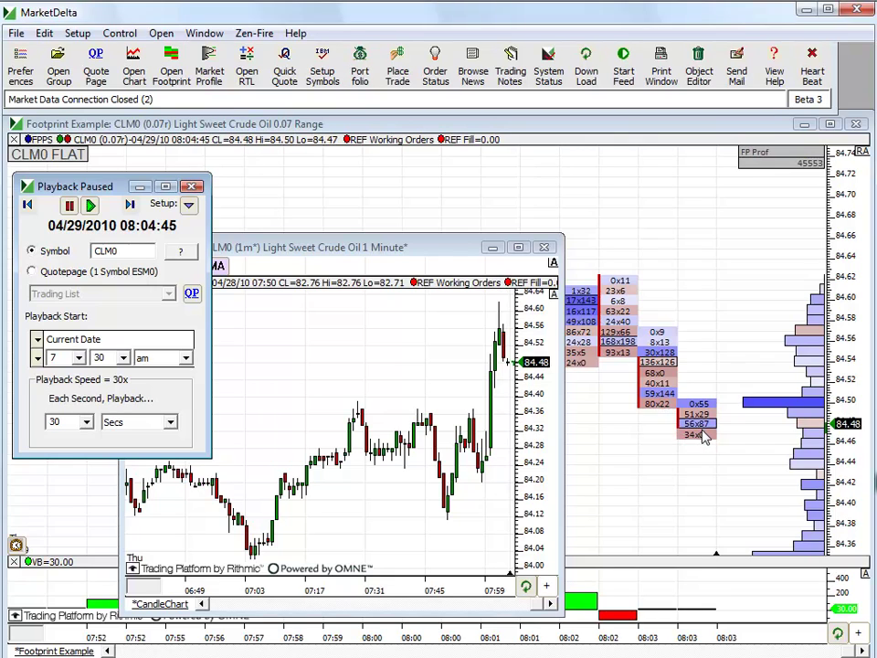
pyautogui.click(91, 204)
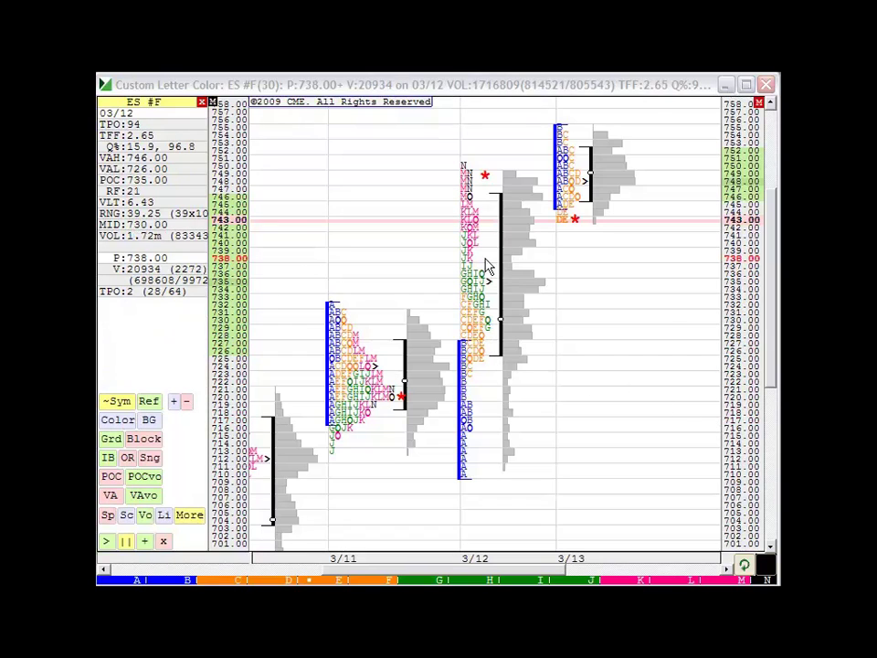
# - Inspect the colored 30-minute TPO letters on the ES #F profiles for 03/11–03/13
pyautogui.moveTo(470, 375)
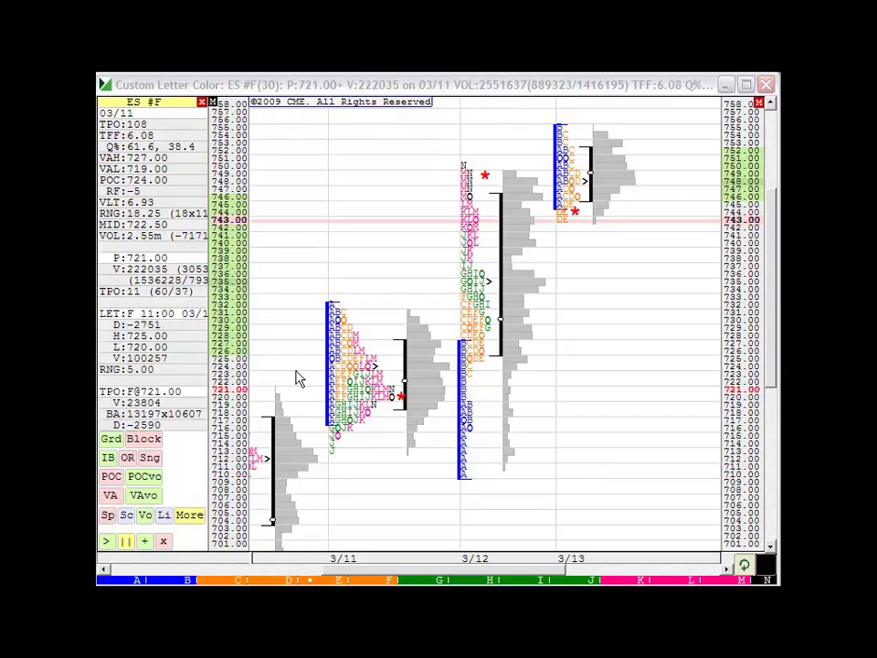
# - Close the ES chart's InfoBox so the widened chart also shows the 3/10 profile
pyautogui.click(201, 102)
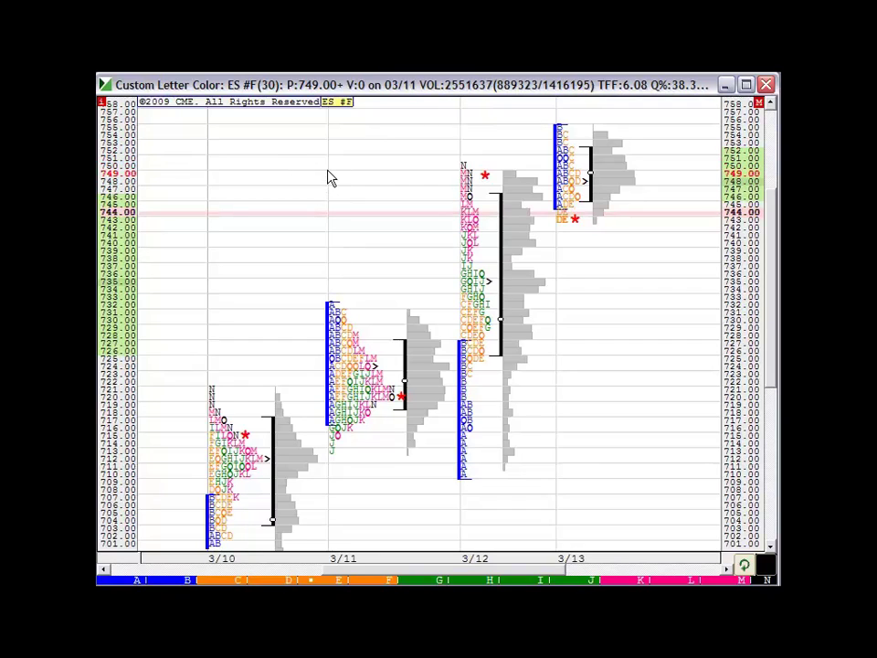
# - Restore the InfoBox beside the ES chart, showing 03/11 VAH 727.00, VAL 719.00, POC 724.00
pyautogui.rightClick(330, 177)
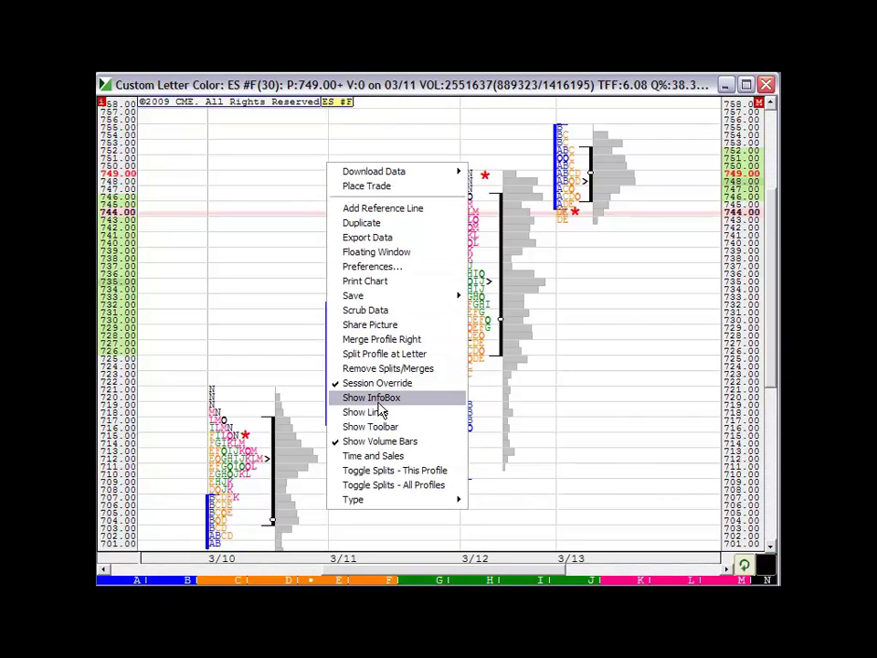
pyautogui.click(382, 399)
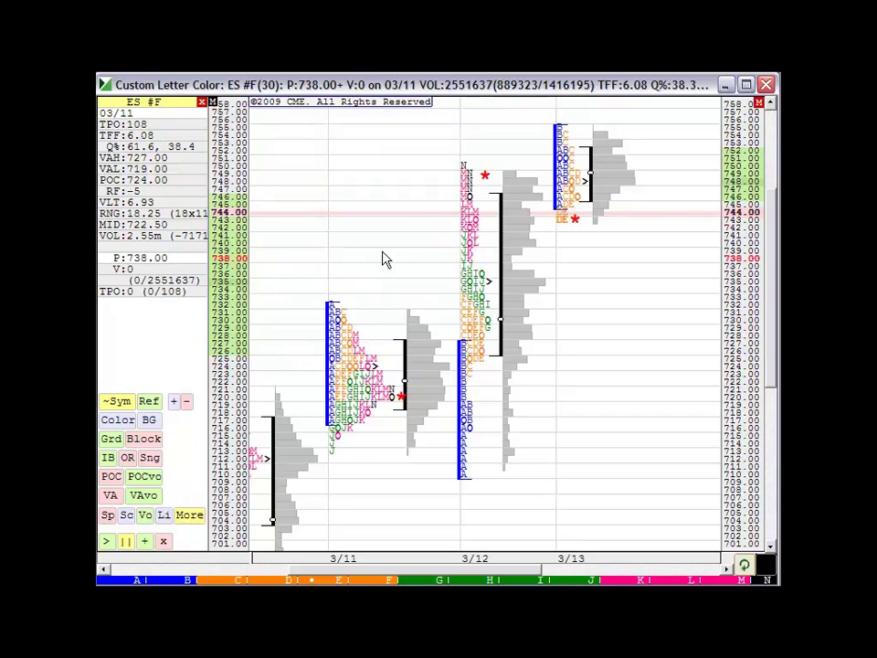
# - Set the ES chart preferences to show 4 days, titled 'Market Profile - Last 4 Days'
pyautogui.doubleClick(408, 209)
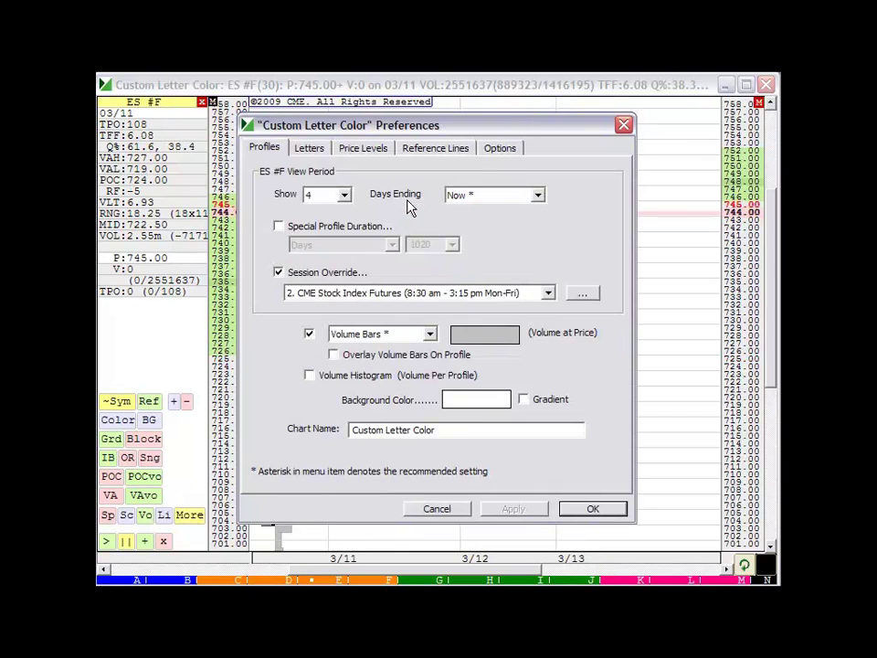
pyautogui.click(500, 152)
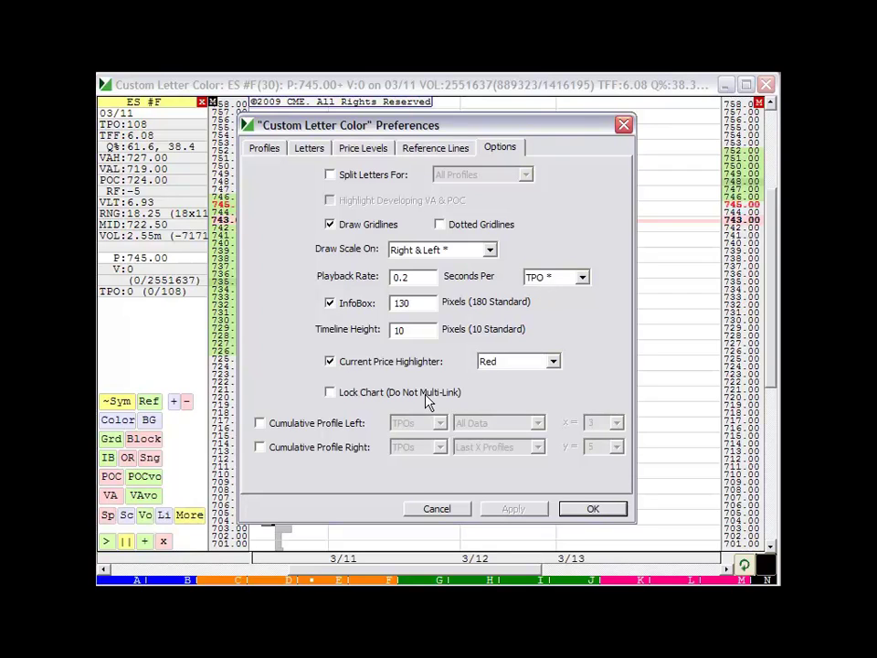
pyautogui.click(587, 513)
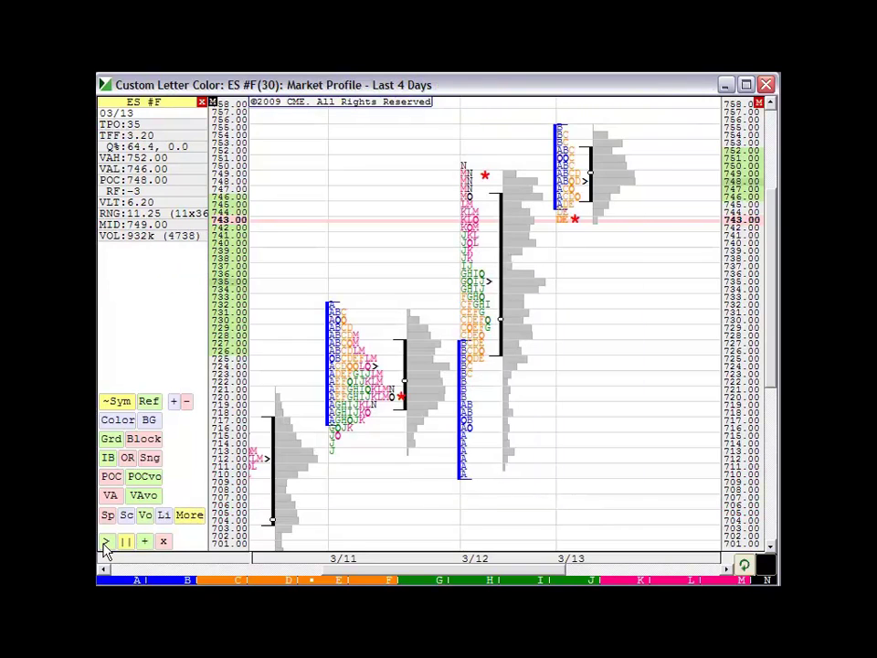
pyautogui.doubleClick(385, 186)
pyautogui.click(309, 149)
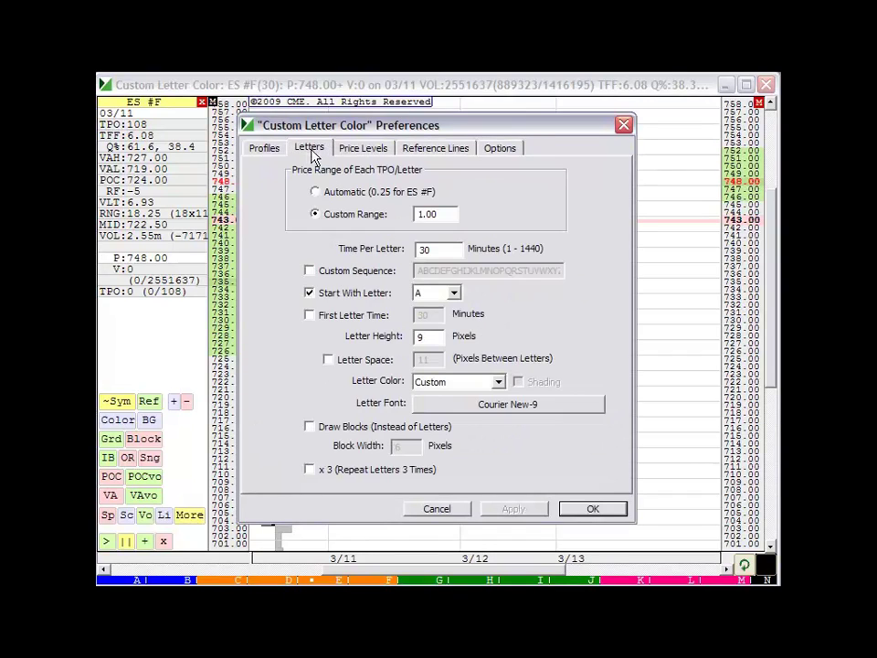
pyautogui.click(267, 151)
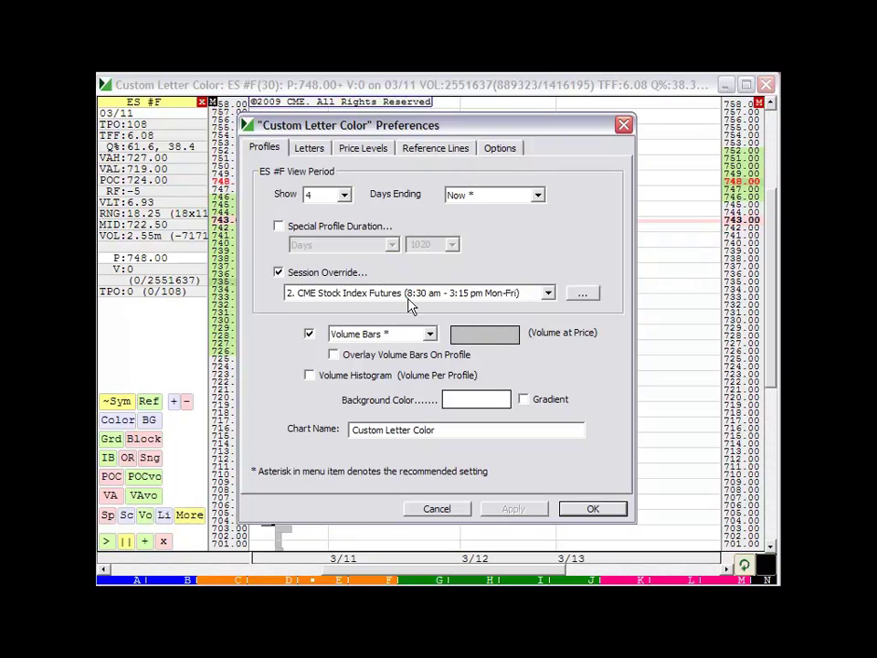
pyautogui.click(590, 510)
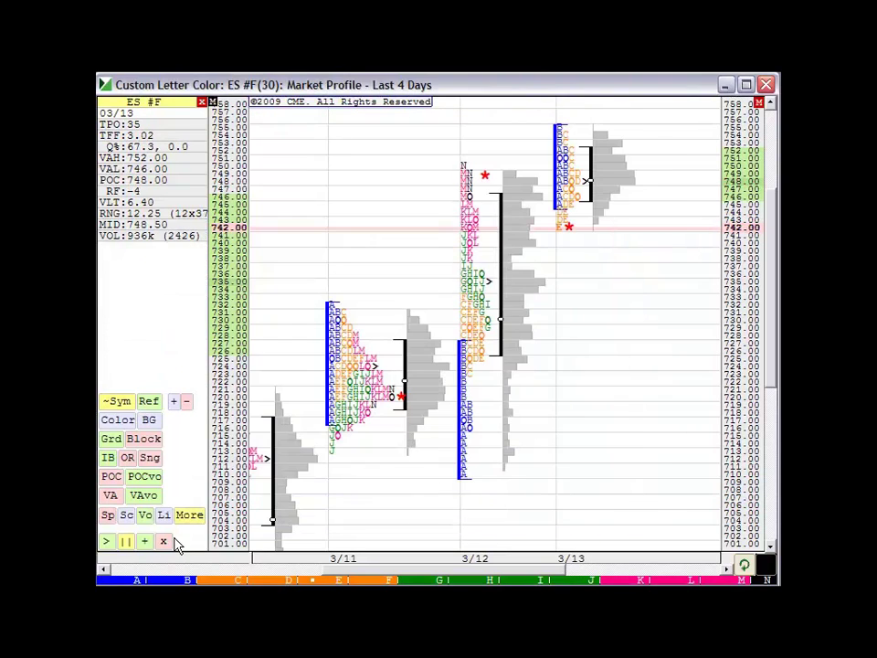
# - Start the built-in playback of the four ES profiles from the InfoBox
pyautogui.click(108, 542)
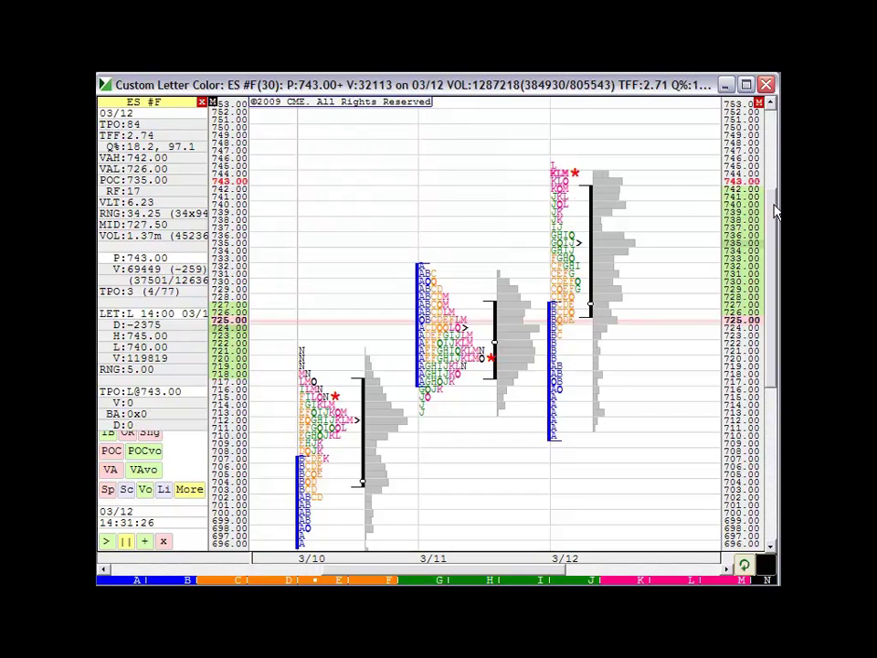
# - Drag the right price scrollbar to adjust the view while the 03/12 replay continues
pyautogui.moveTo(774, 212); pyautogui.dragTo(774, 195)
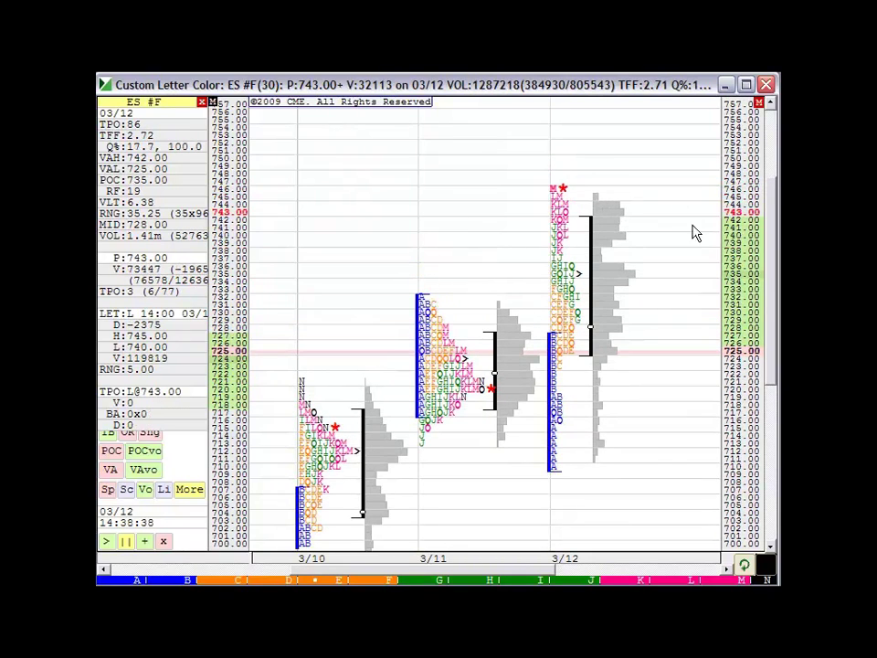